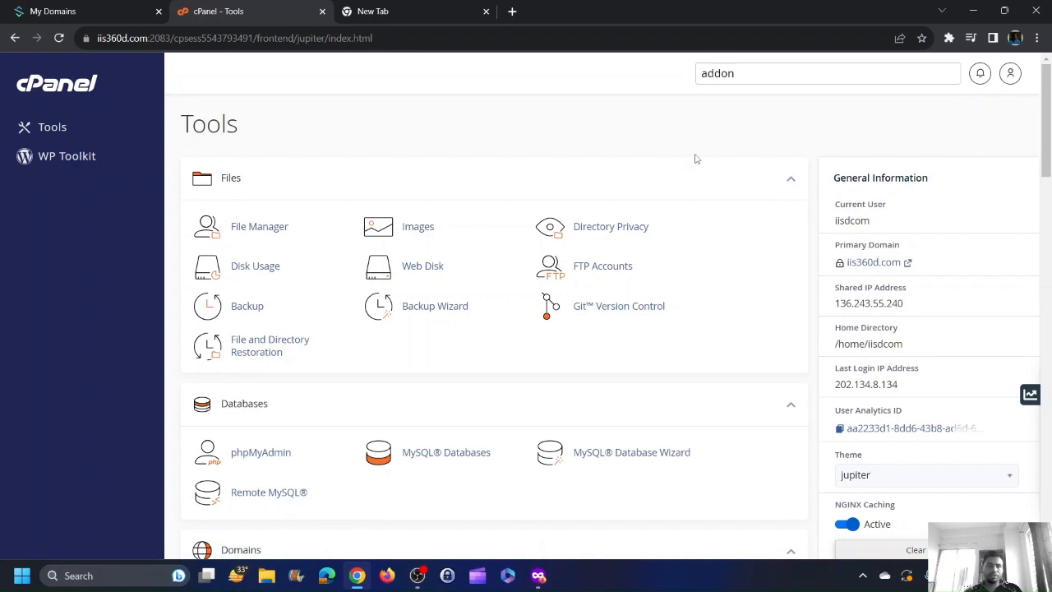
# Check the domain list at Sav, return to cPanel, search its tools for "domain" and open the Domains tool.
pyautogui.click(100, 11)
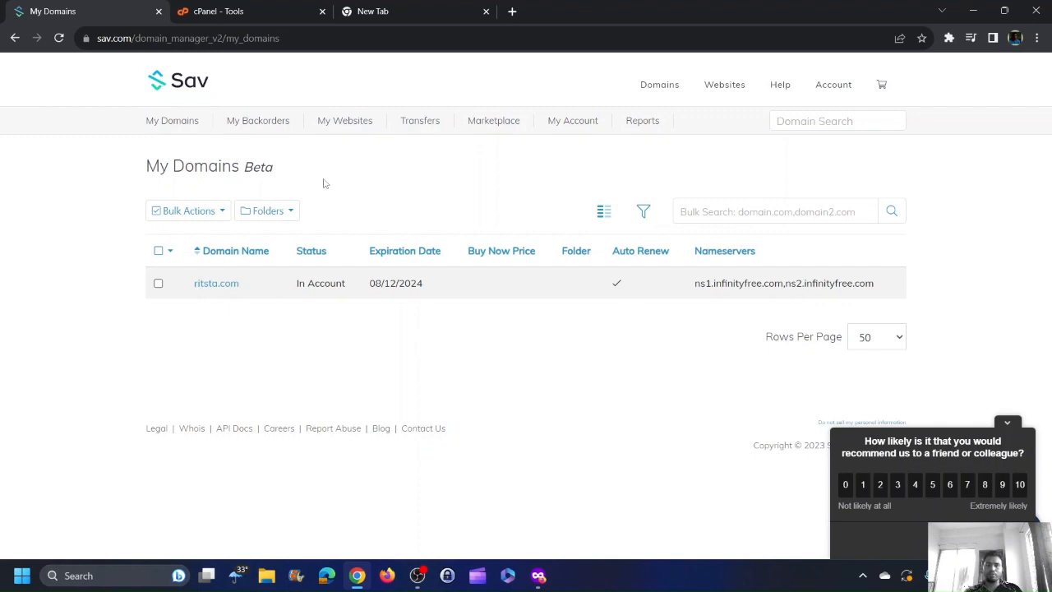
pyautogui.click(279, 10)
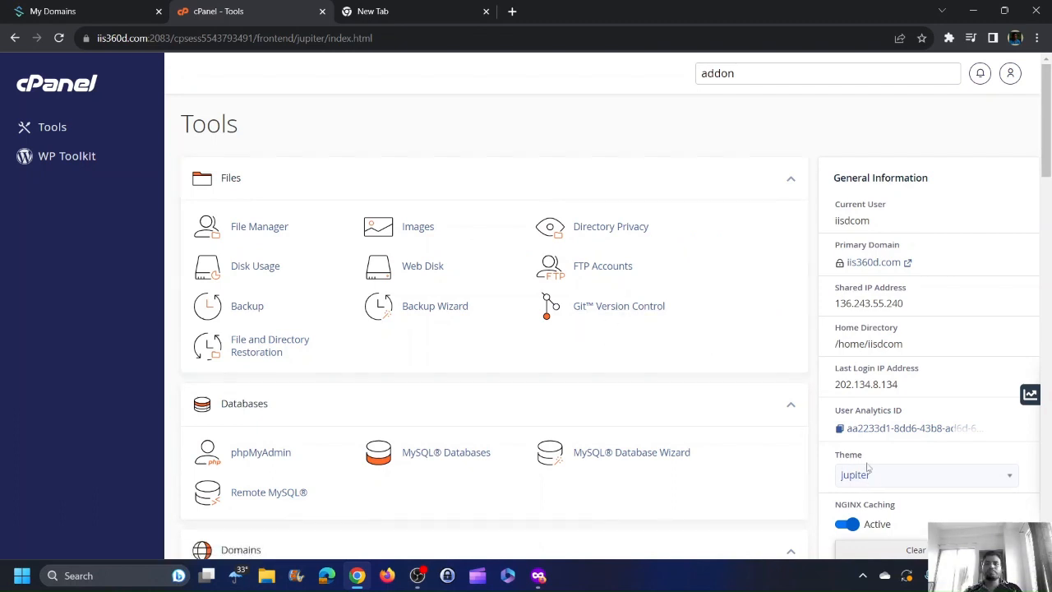
pyautogui.click(757, 75)
pyautogui.doubleClick(757, 75)
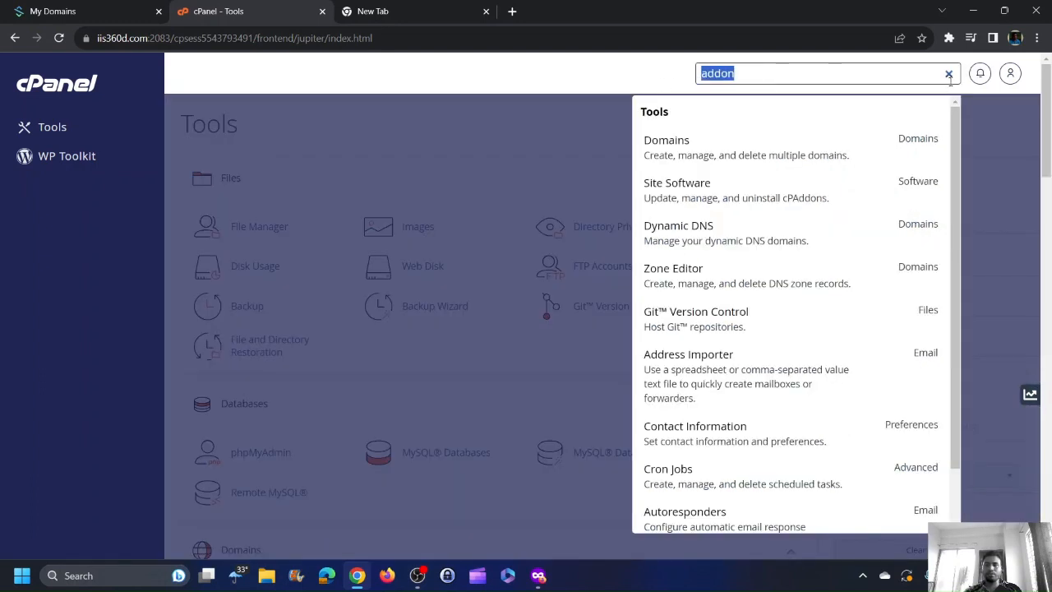
pyautogui.moveTo(951, 80); pyautogui.dragTo(464, 90)
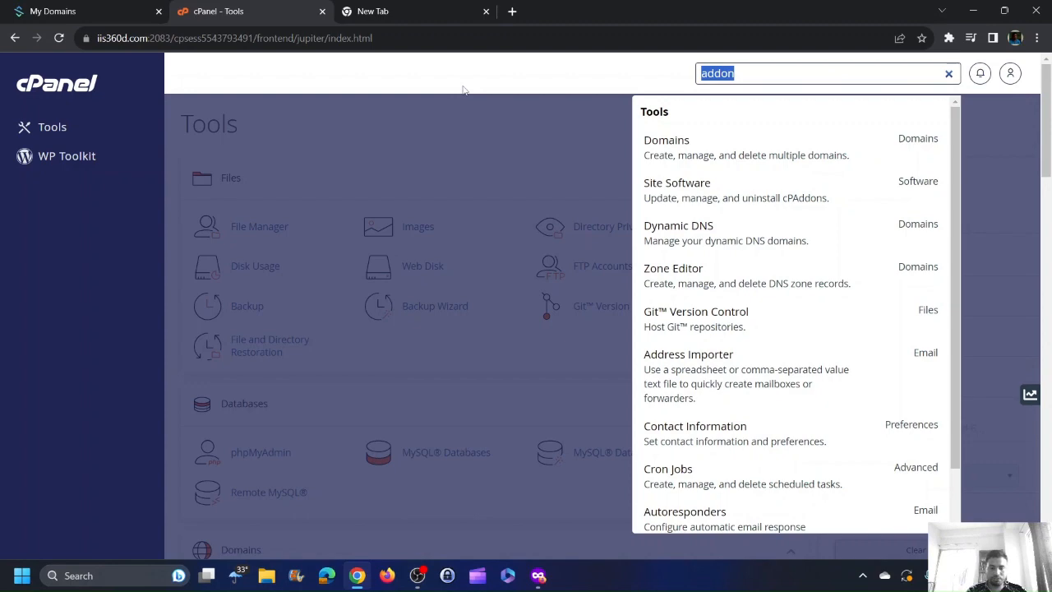
pyautogui.write('domain')
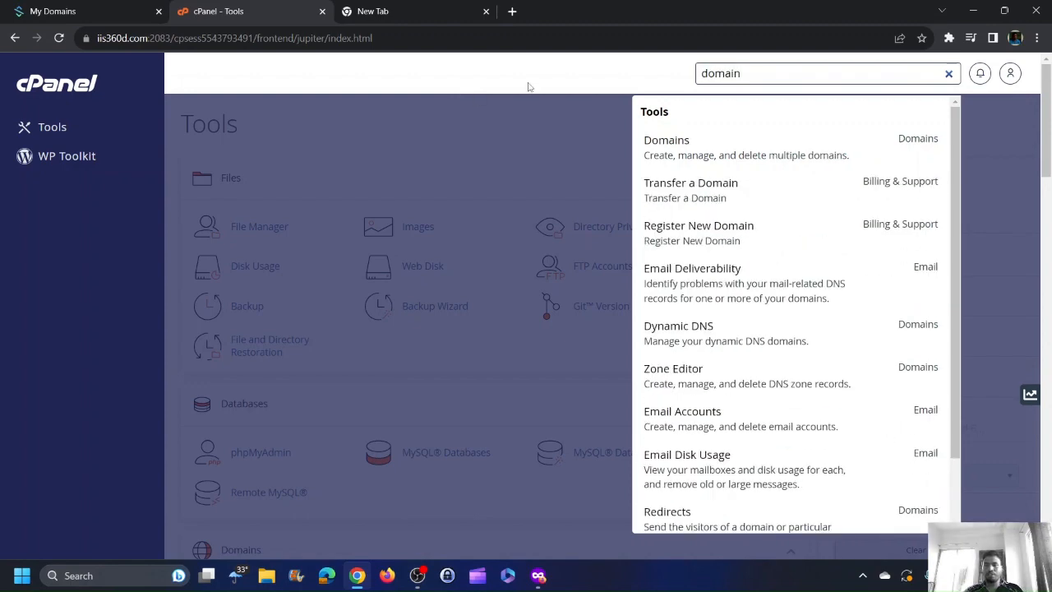
pyautogui.click(690, 155)
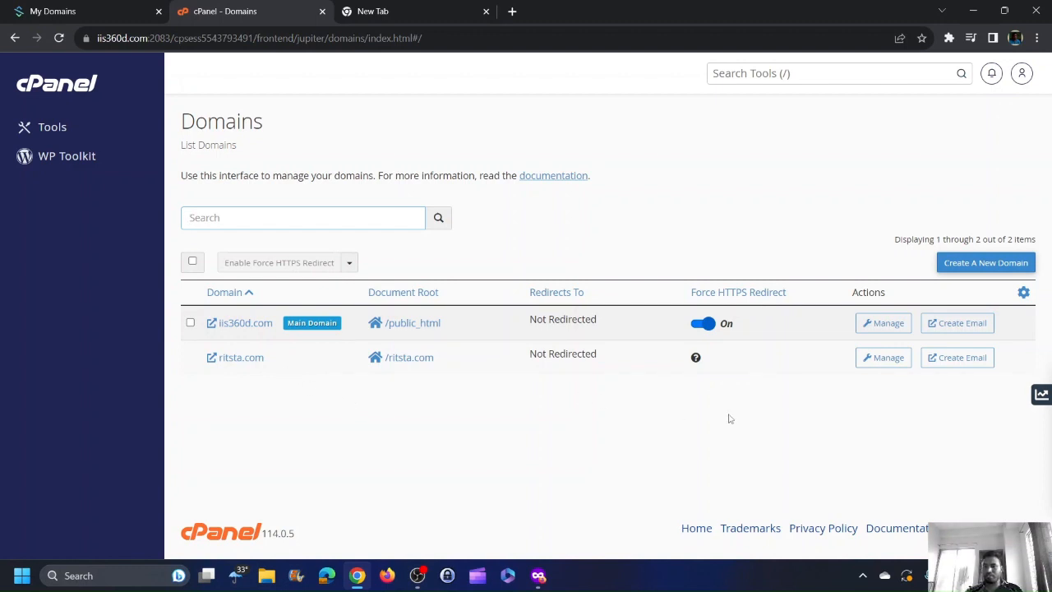
# Remove the ritsta.com domain from the hosting account and confirm its removal.
pyautogui.click(868, 367)
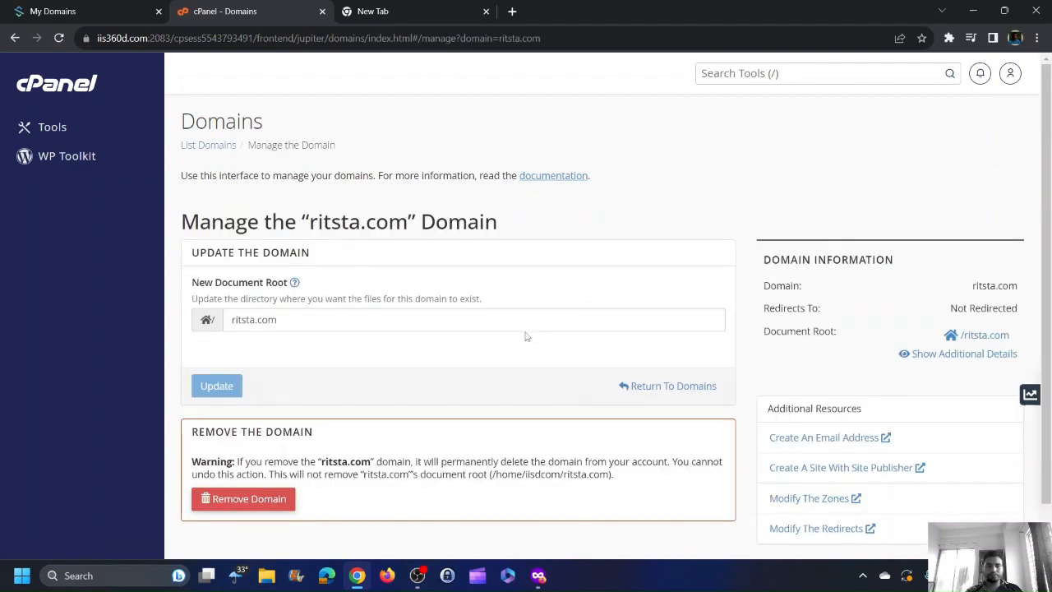
pyautogui.scroll(-1, 293, 379)
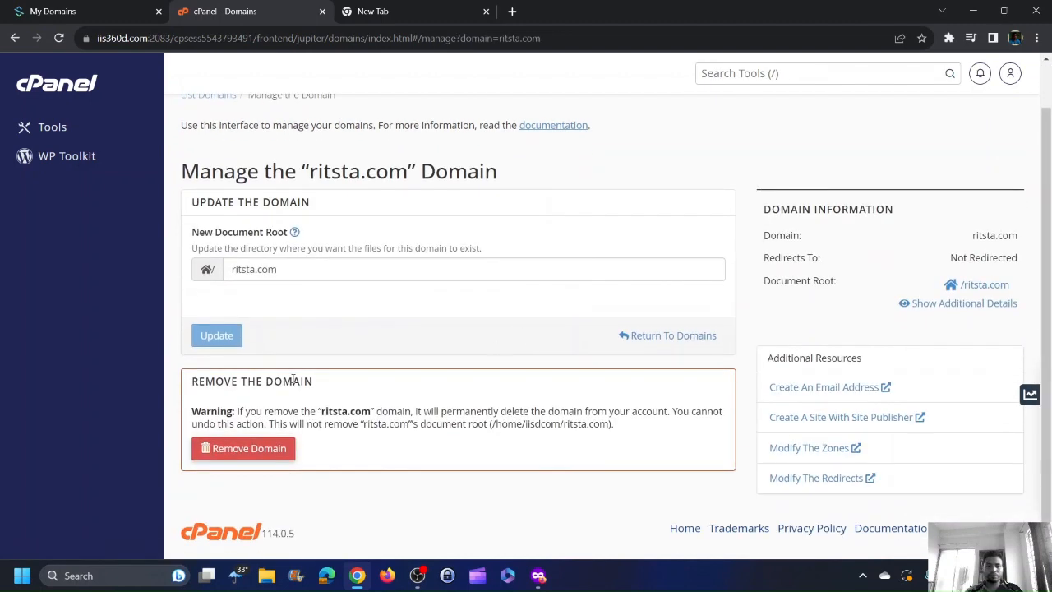
pyautogui.click(244, 451)
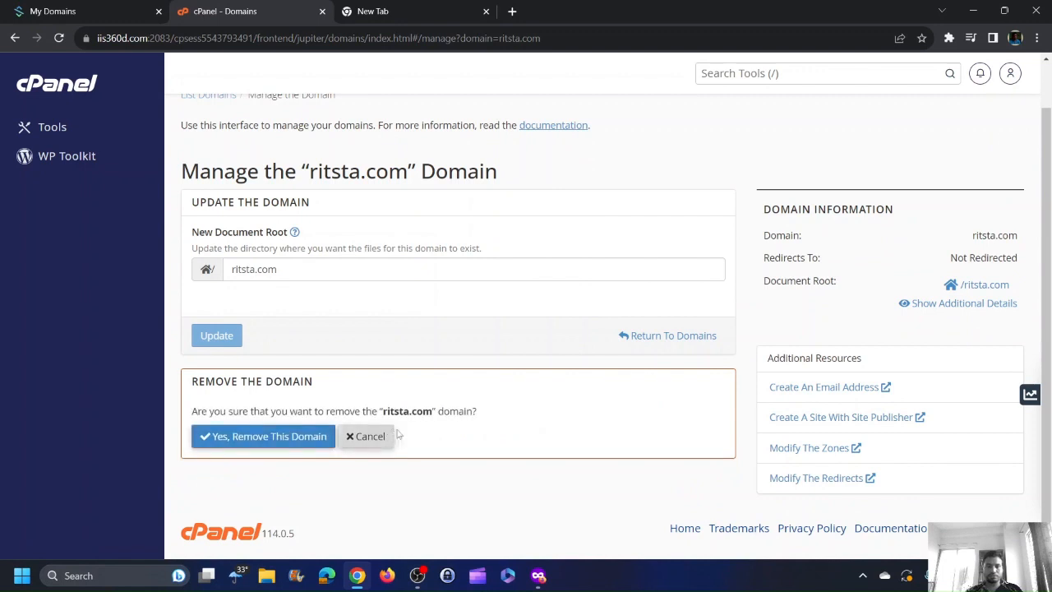
pyautogui.click(267, 445)
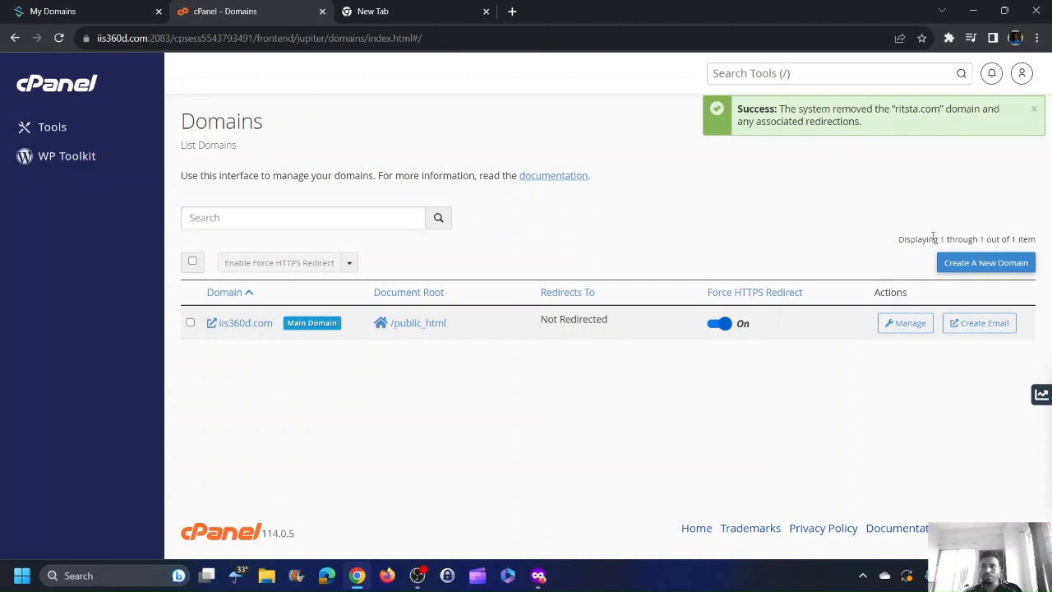
# Create a new domain ritsta.com with the separate document root ritsta.com, and reload the domain list.
pyautogui.click(972, 269)
pyautogui.click(239, 281)
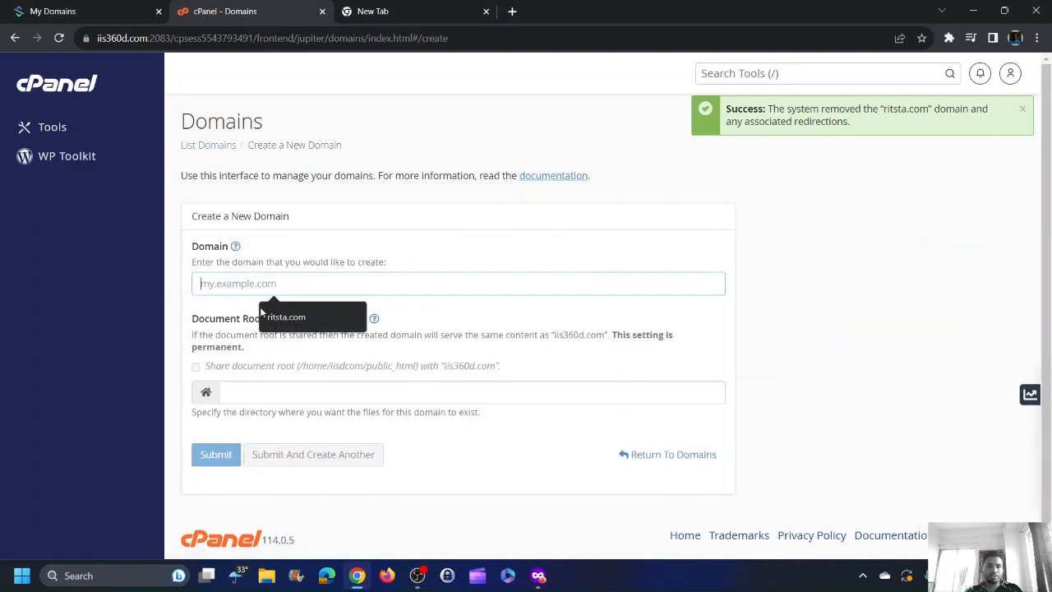
pyautogui.click(263, 314)
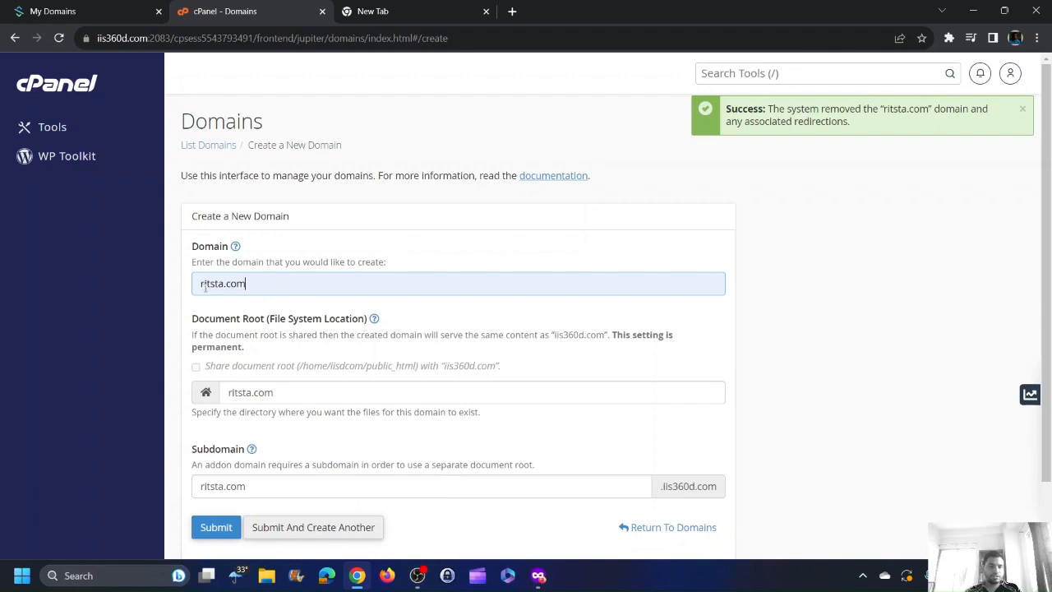
pyautogui.scroll(-1, 285, 400)
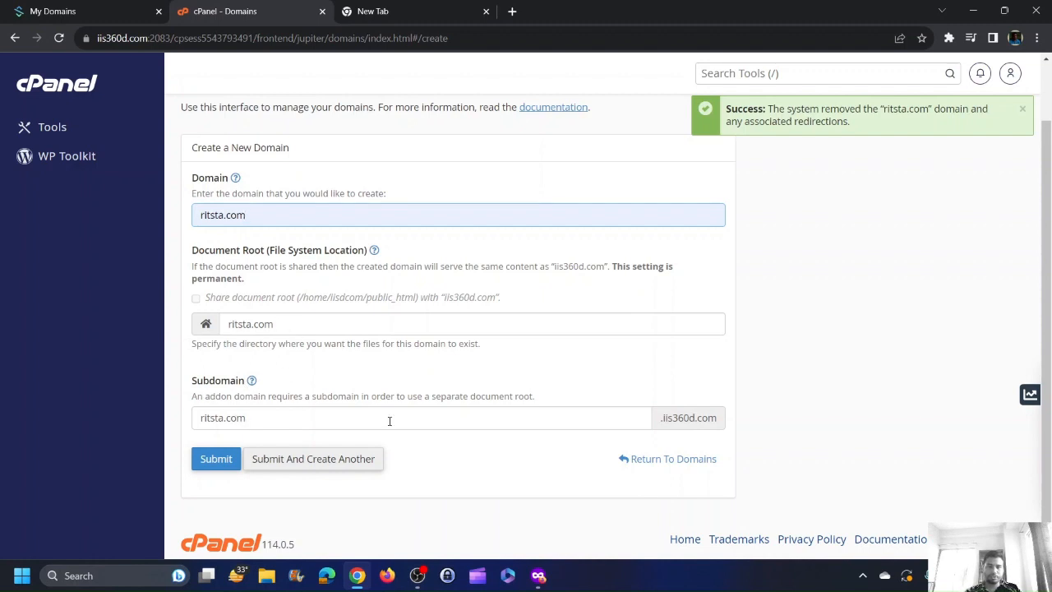
pyautogui.scroll(-1, 370, 395)
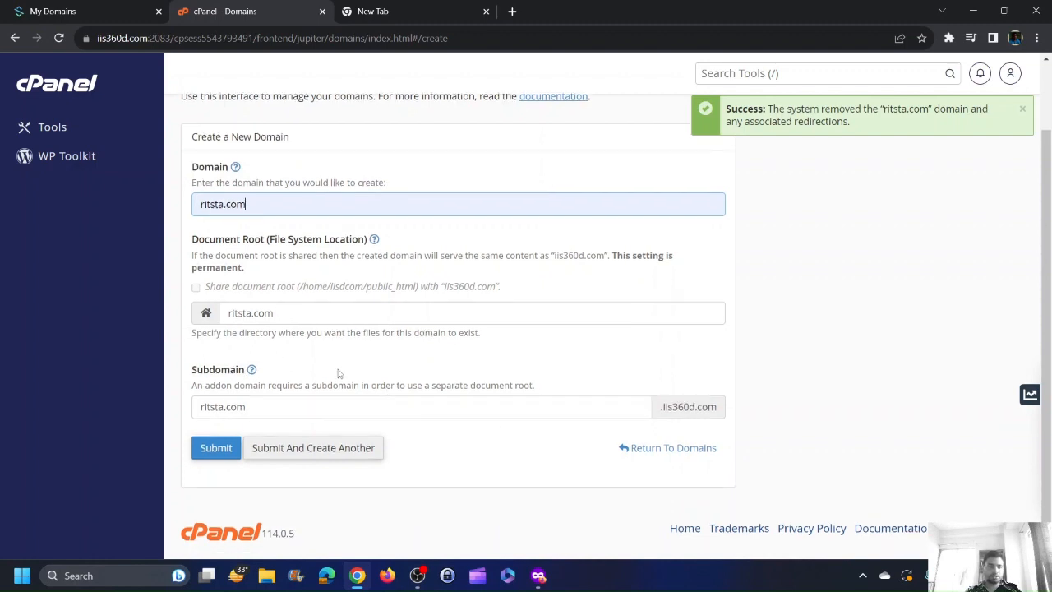
pyautogui.scroll(1, 337, 368)
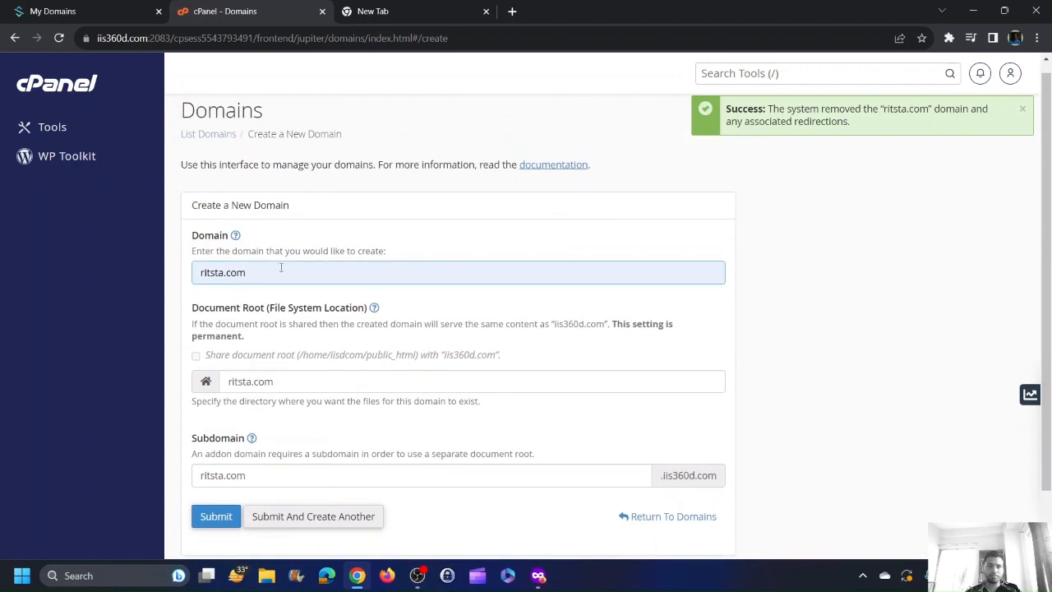
pyautogui.moveTo(283, 273); pyautogui.dragTo(54, 323)
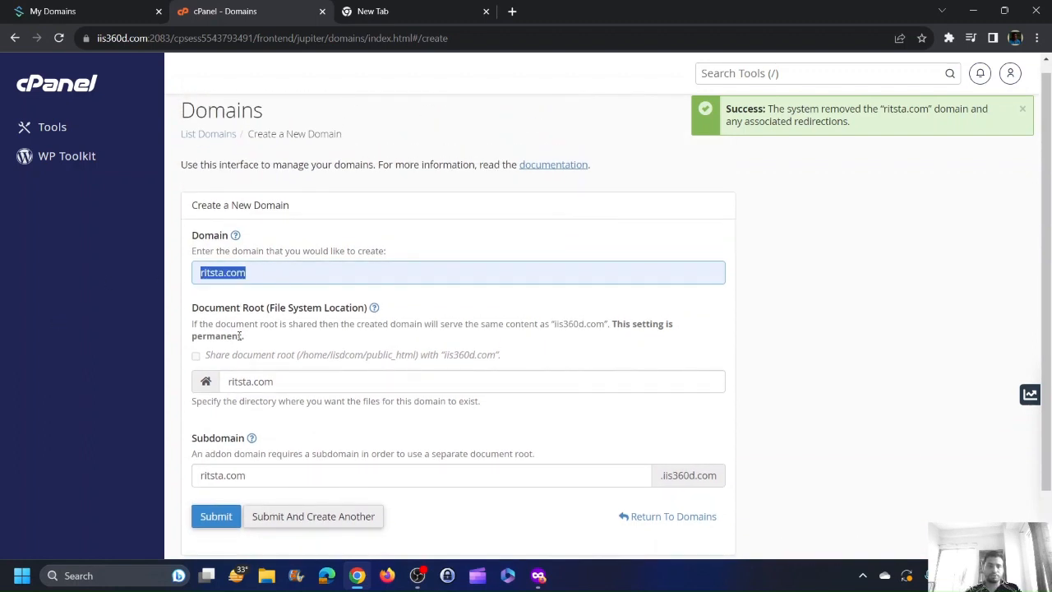
pyautogui.scroll(-1, 240, 336)
pyautogui.click(217, 448)
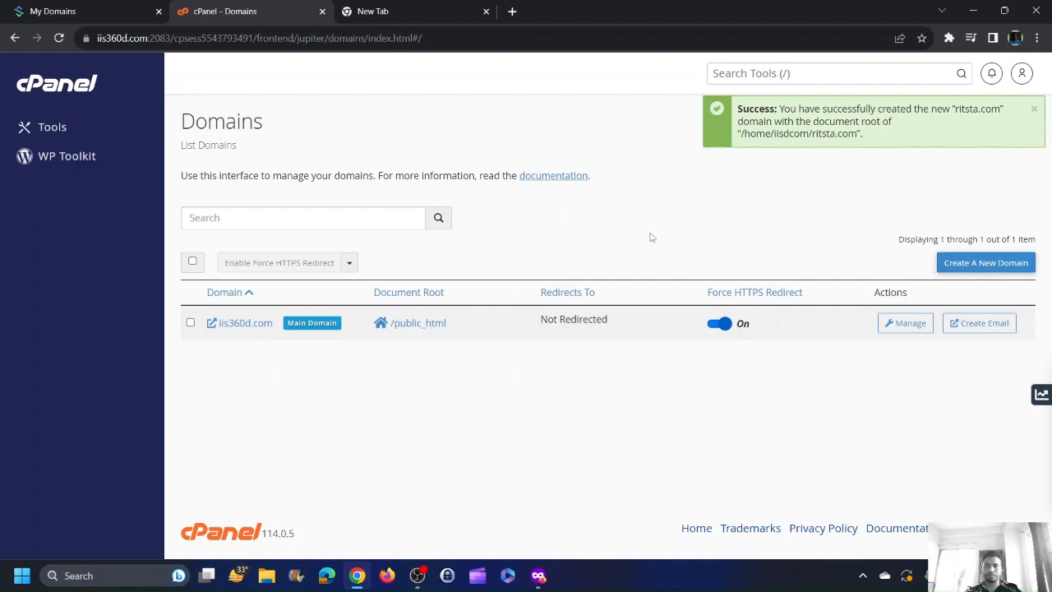
pyautogui.click(63, 40)
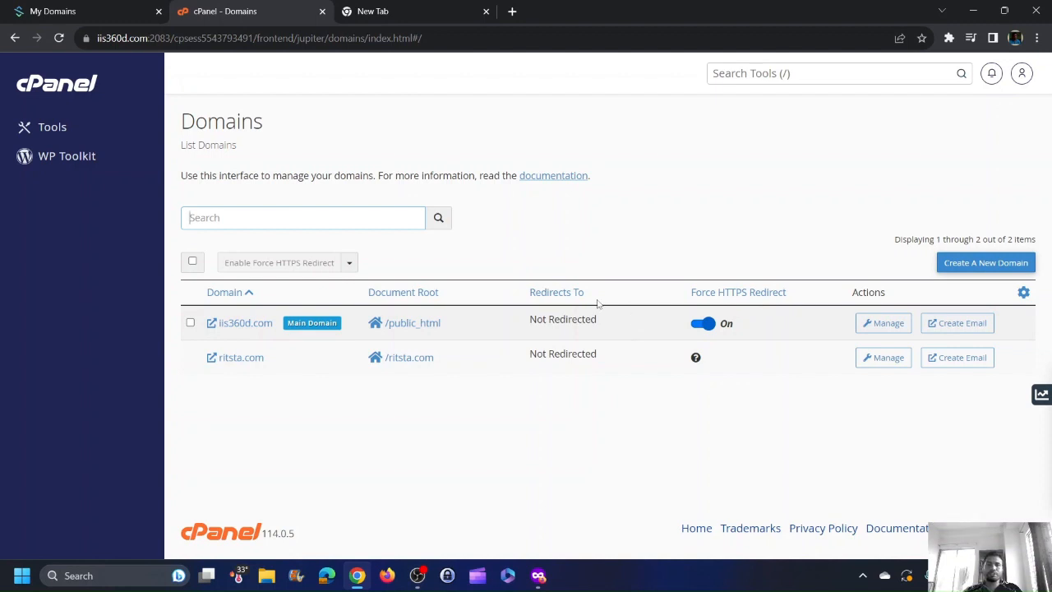
# Open the whois.com lookup in the empty browser tab and look up iis360d.com.
pyautogui.click(428, 10)
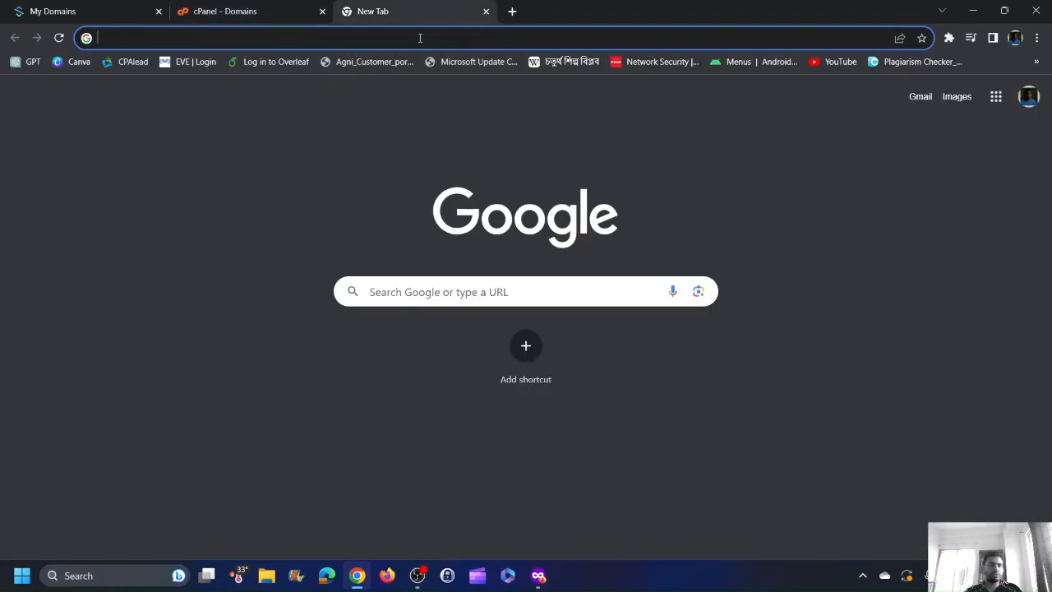
pyautogui.write('who')
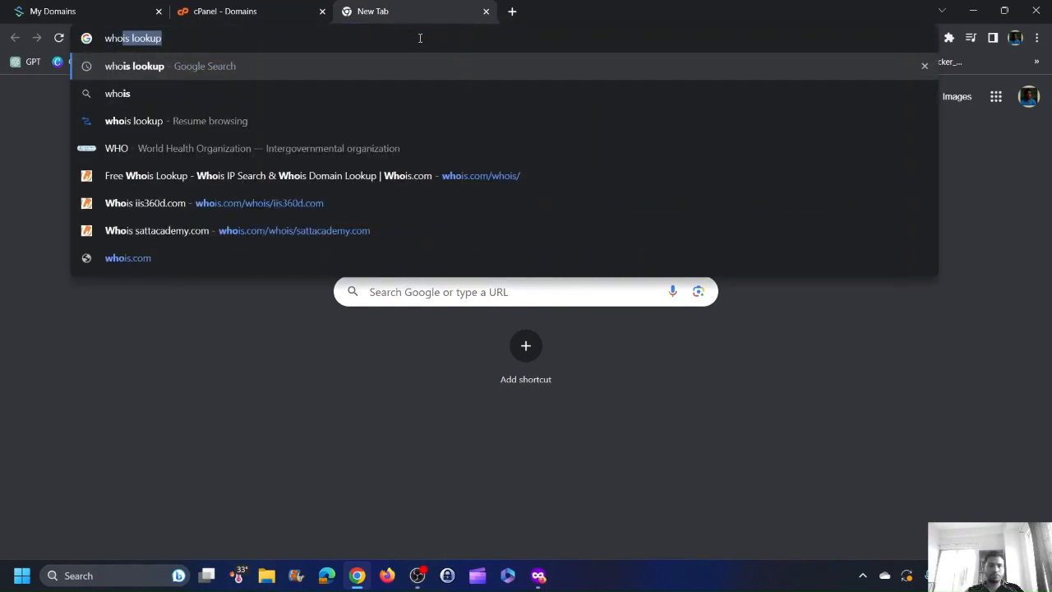
pyautogui.press('Return')
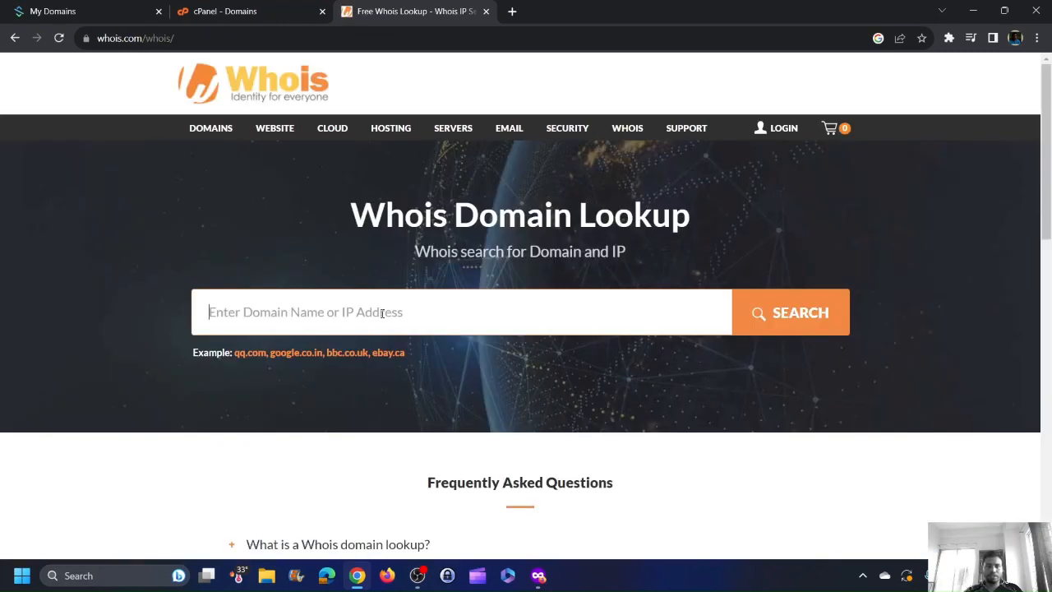
pyautogui.click(383, 313)
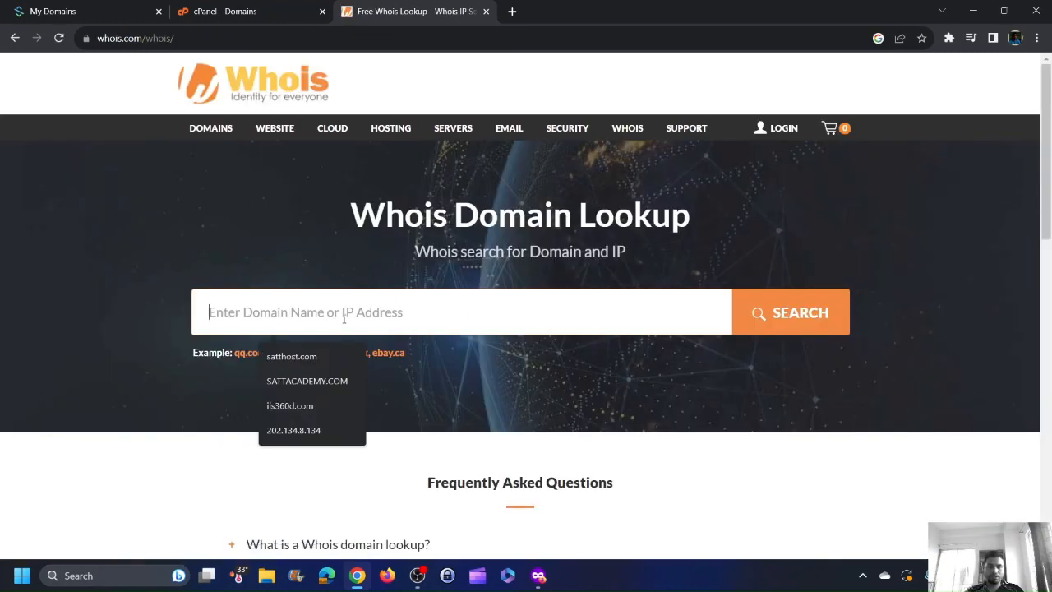
pyautogui.write('iis360d.com')
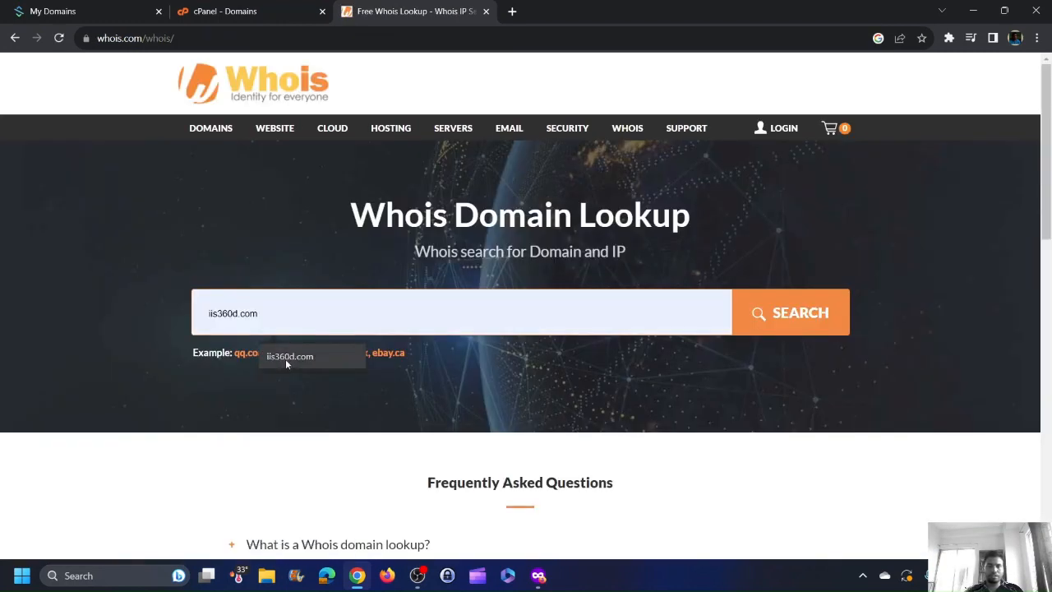
pyautogui.click(286, 358)
pyautogui.click(787, 326)
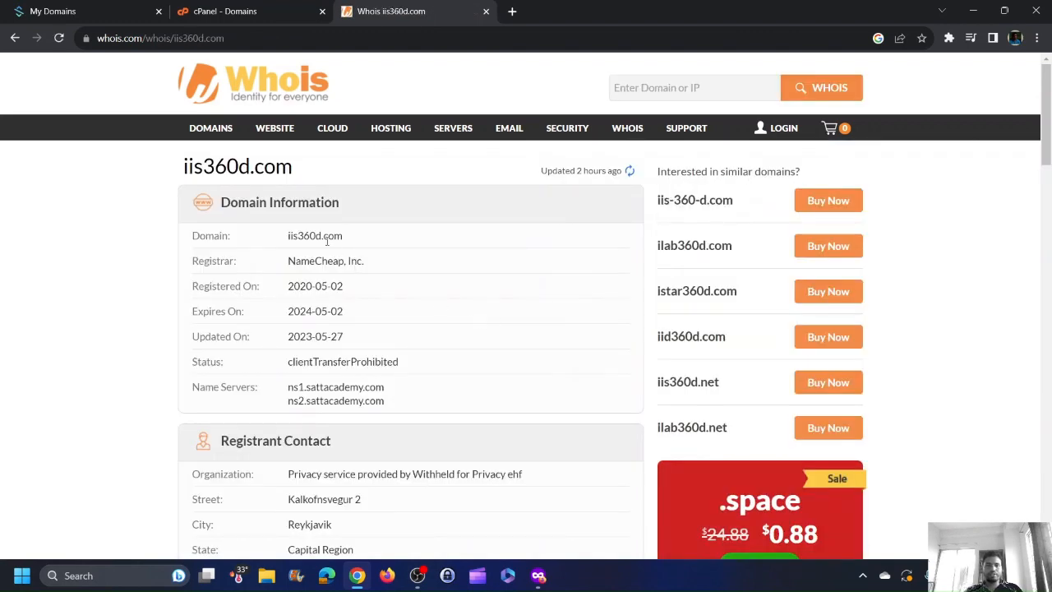
# Copy the first name server, ns1.sattacademy.com, from the Whois record and switch to the Sav My Domains page.
pyautogui.scroll(-1, 364, 335)
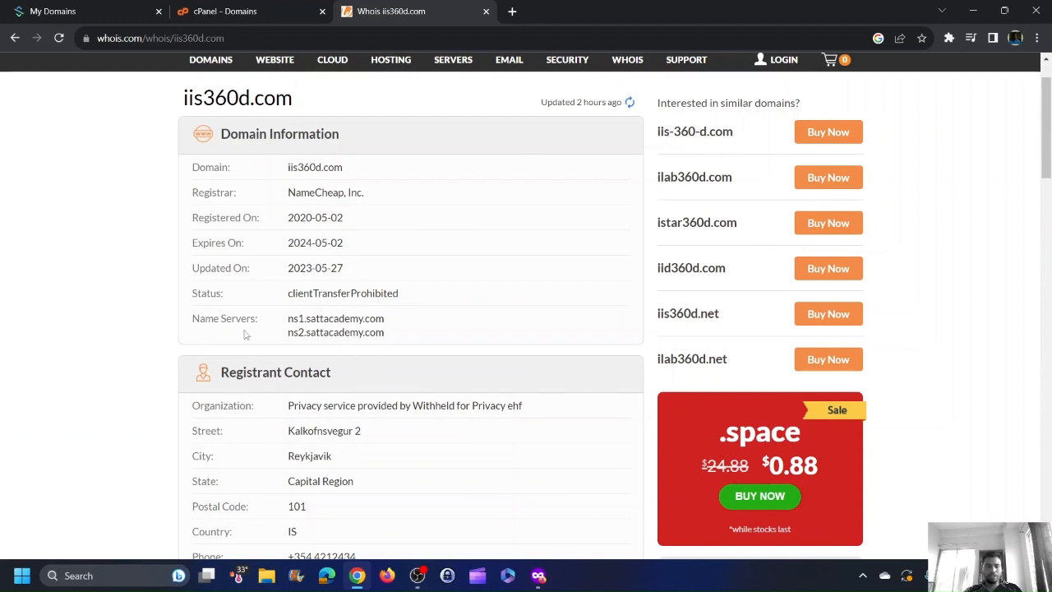
pyautogui.moveTo(289, 319); pyautogui.dragTo(392, 319)
pyautogui.hotkey('ctrl', 'c')
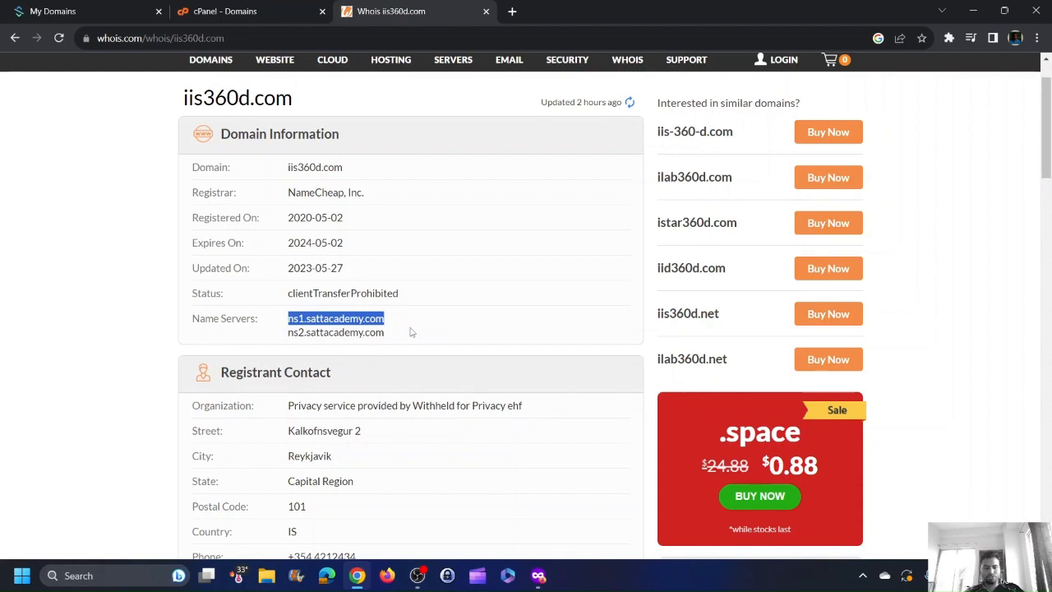
pyautogui.scroll(1, 411, 324)
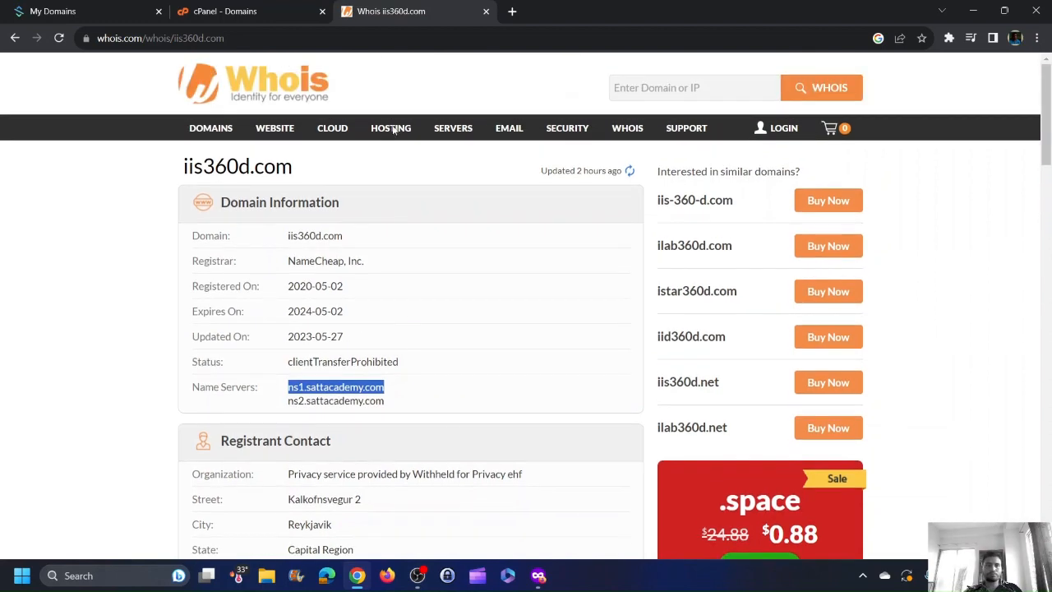
pyautogui.click(284, 12)
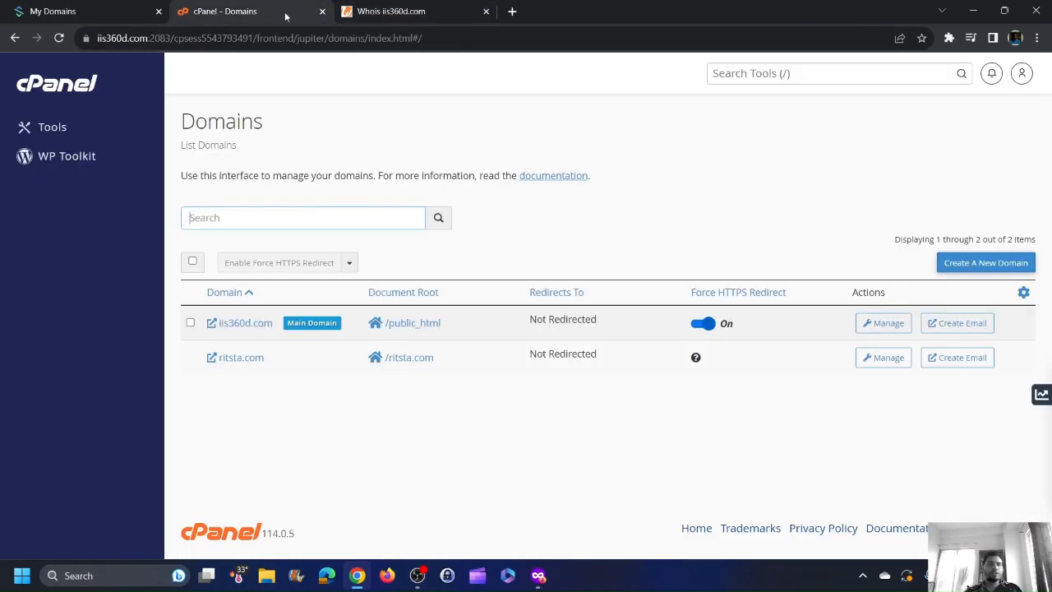
pyautogui.click(79, 11)
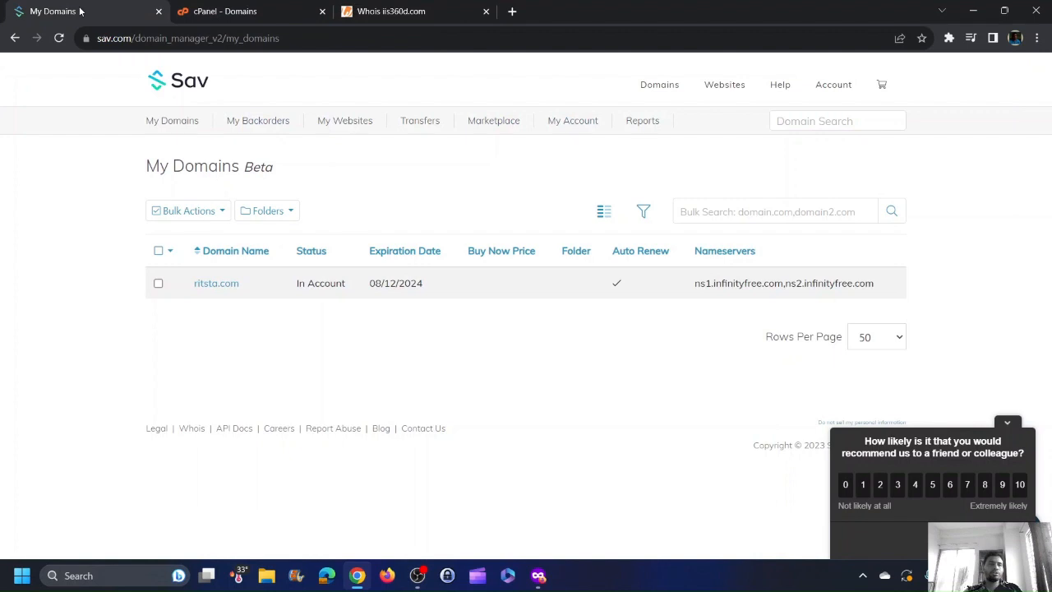
pyautogui.click(158, 282)
pyautogui.click(220, 218)
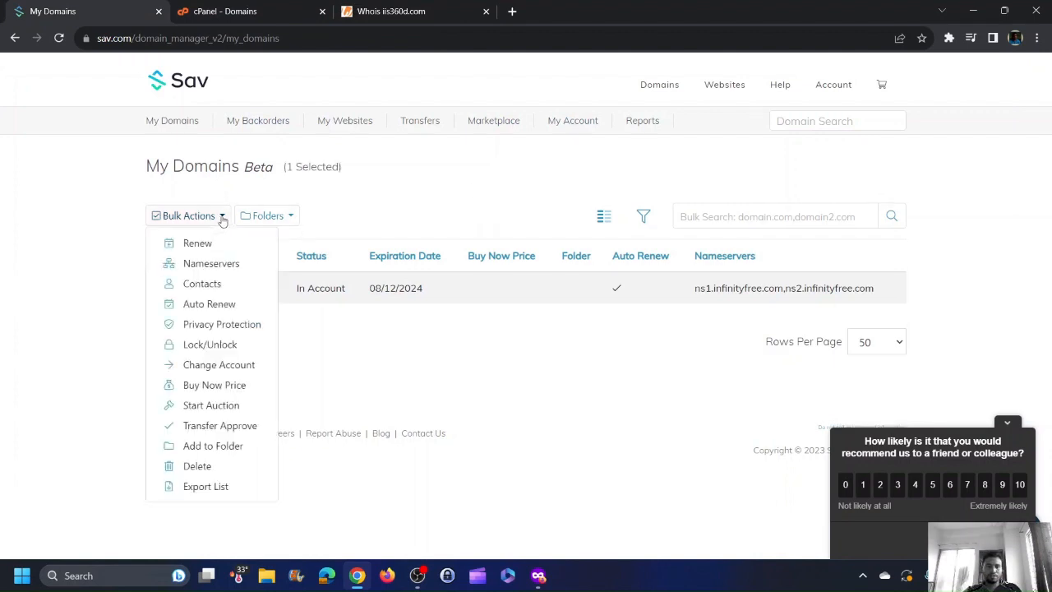
pyautogui.click(205, 266)
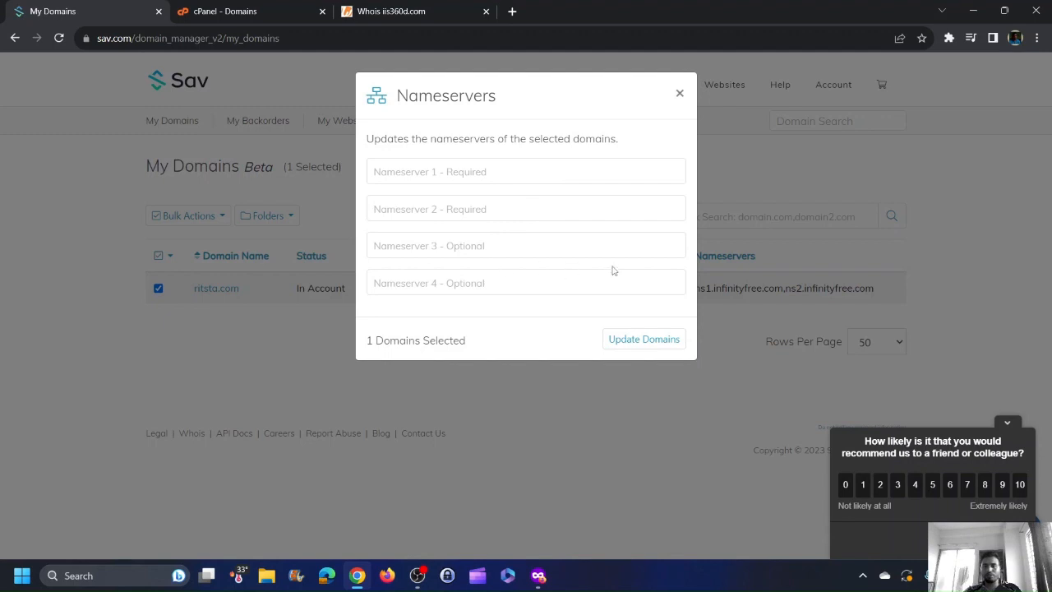
pyautogui.click(680, 93)
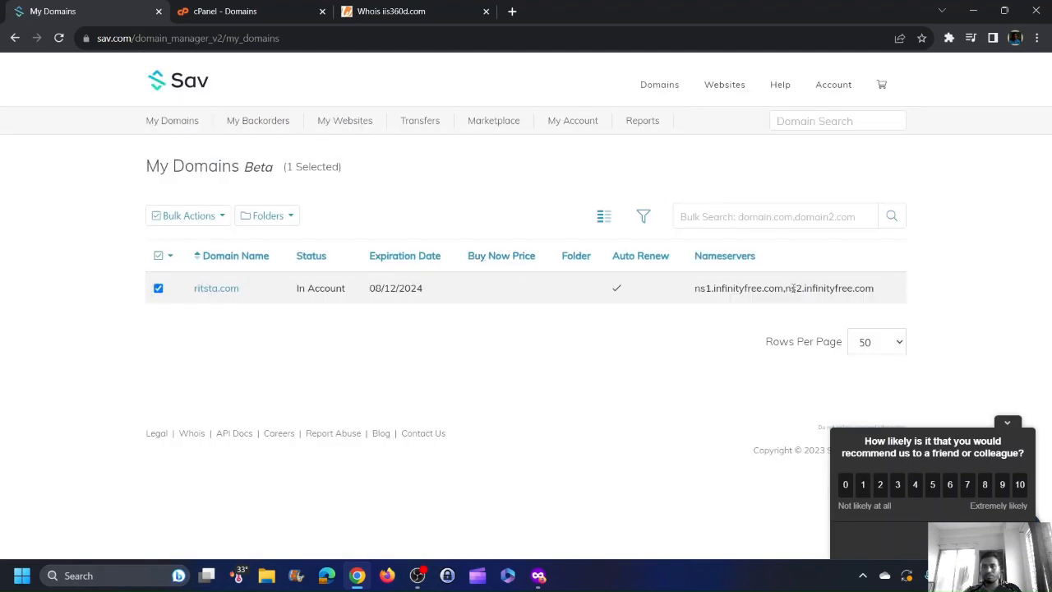
# Open the settings of ritsta.com and replace its first name server with ns1.sattacademy.com.
pyautogui.click(220, 292)
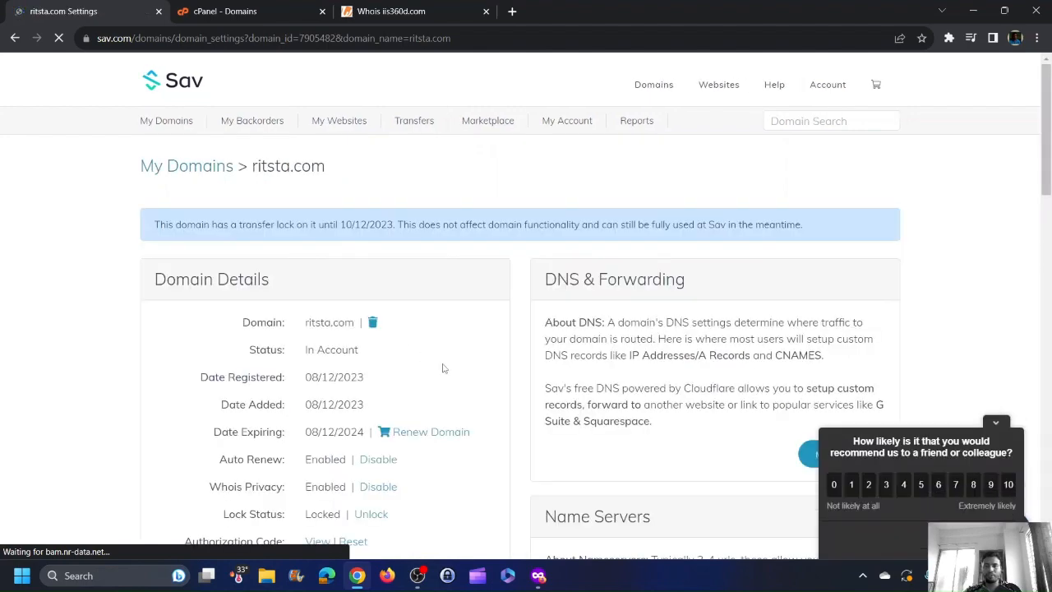
pyautogui.scroll(-5, 442, 368)
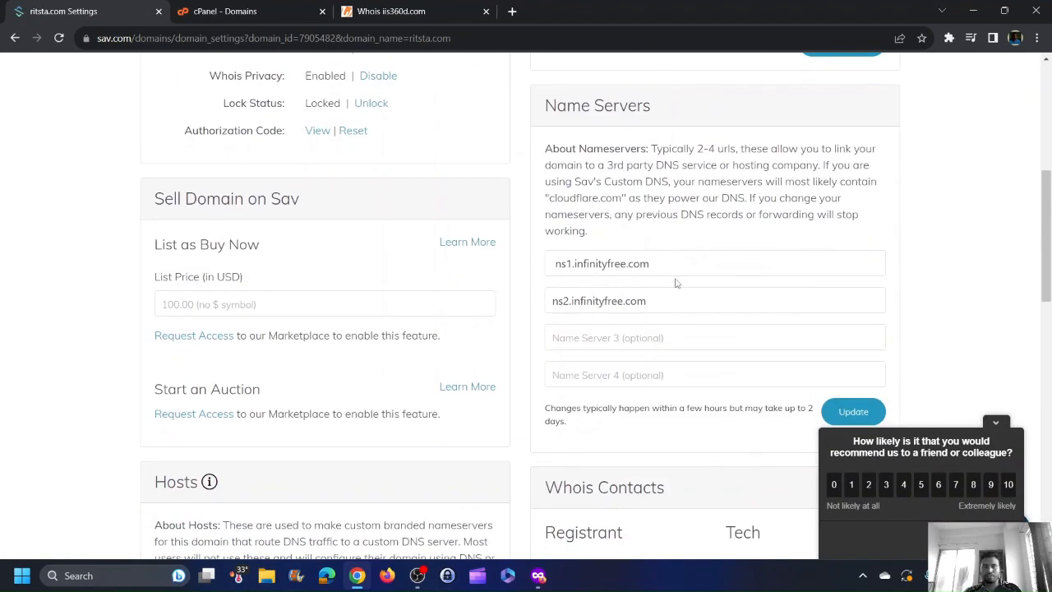
pyautogui.tripleClick(674, 264)
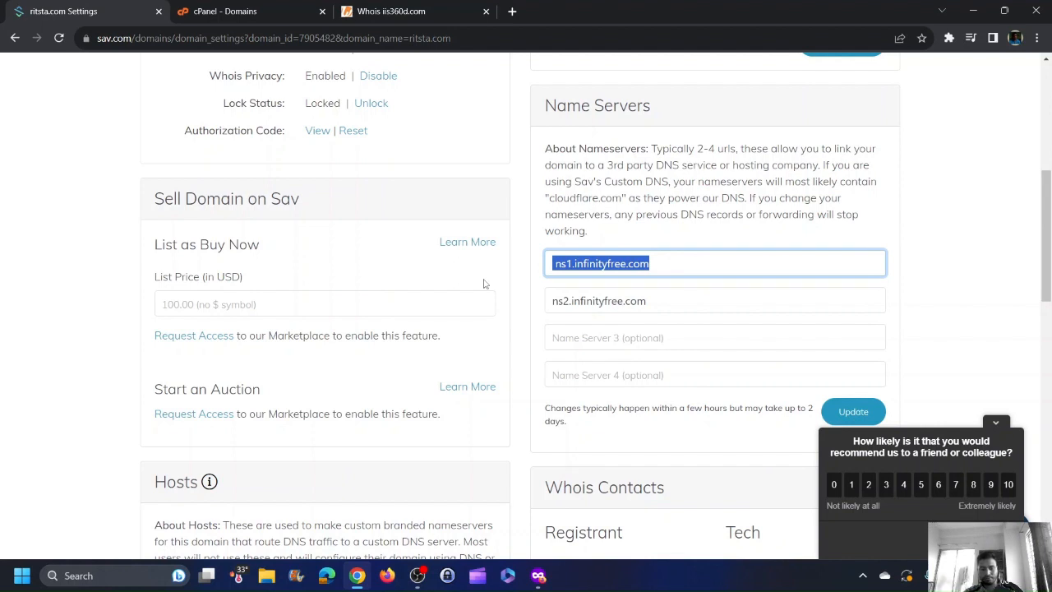
pyautogui.click(484, 283)
pyautogui.moveTo(666, 262); pyautogui.dragTo(478, 275)
pyautogui.hotkey('ctrl', 'v')
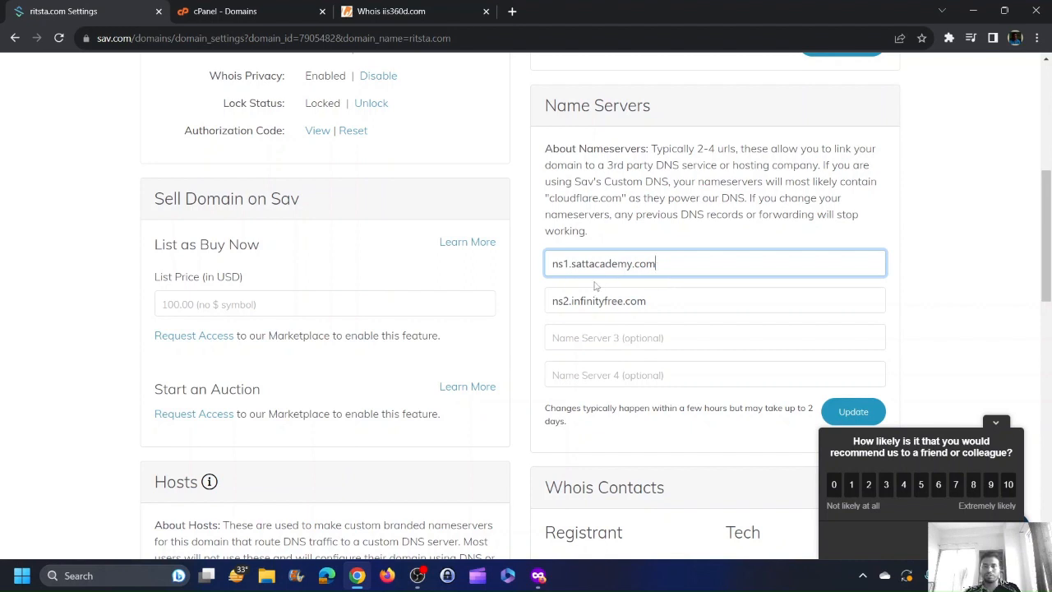
# Set the second name server of ritsta.com to ns2.sattacademy.com and submit the name server update.
pyautogui.tripleClick(677, 264)
pyautogui.hotkey('ctrl', 'c')
pyautogui.press('Tab')
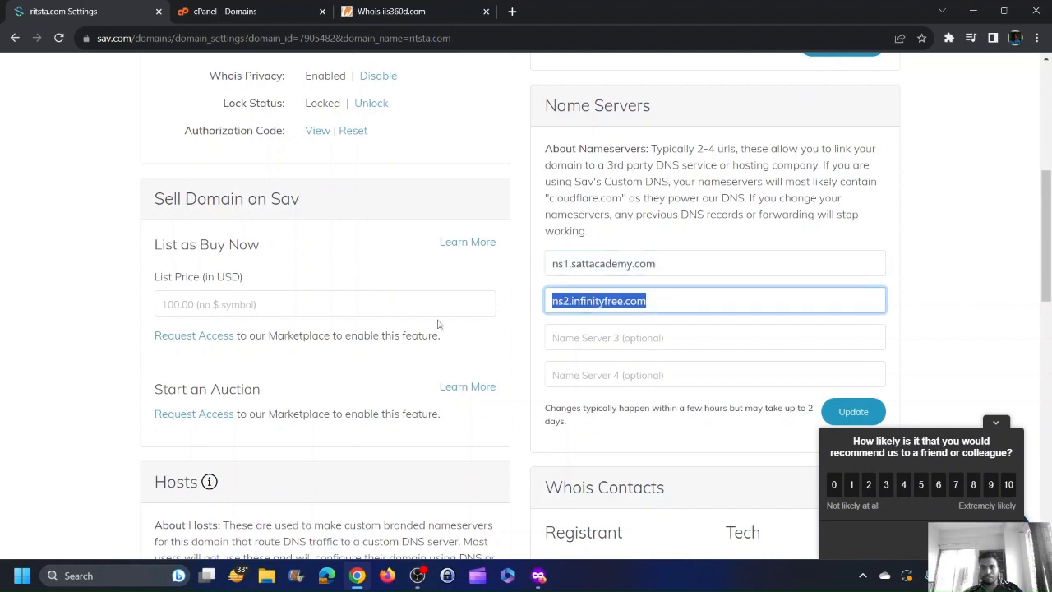
pyautogui.hotkey('ctrl', 'v')
pyautogui.click(570, 303)
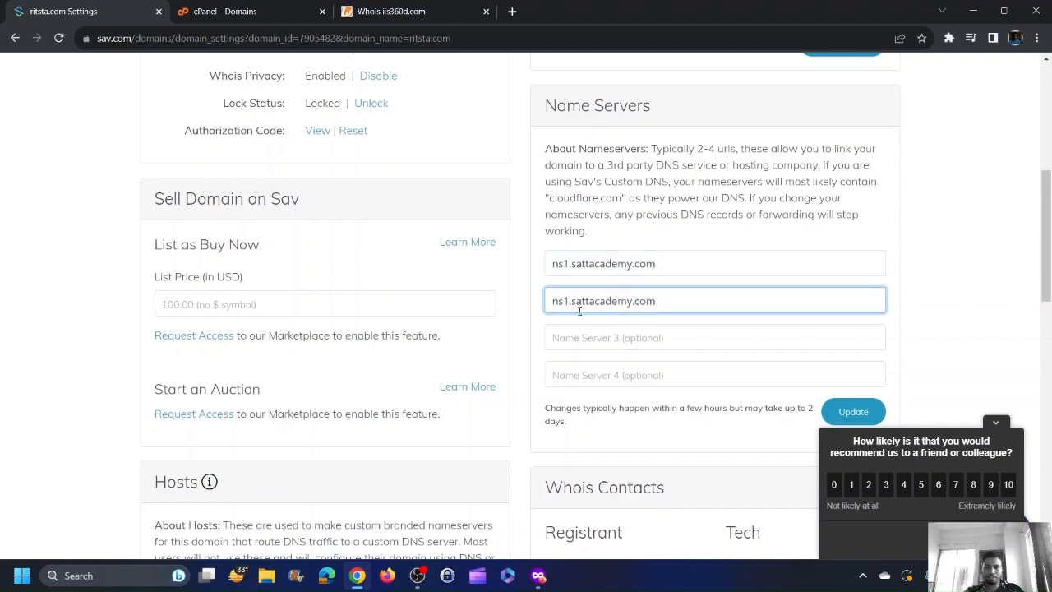
pyautogui.press('BackSpace')
pyautogui.write('2')
pyautogui.click(714, 331)
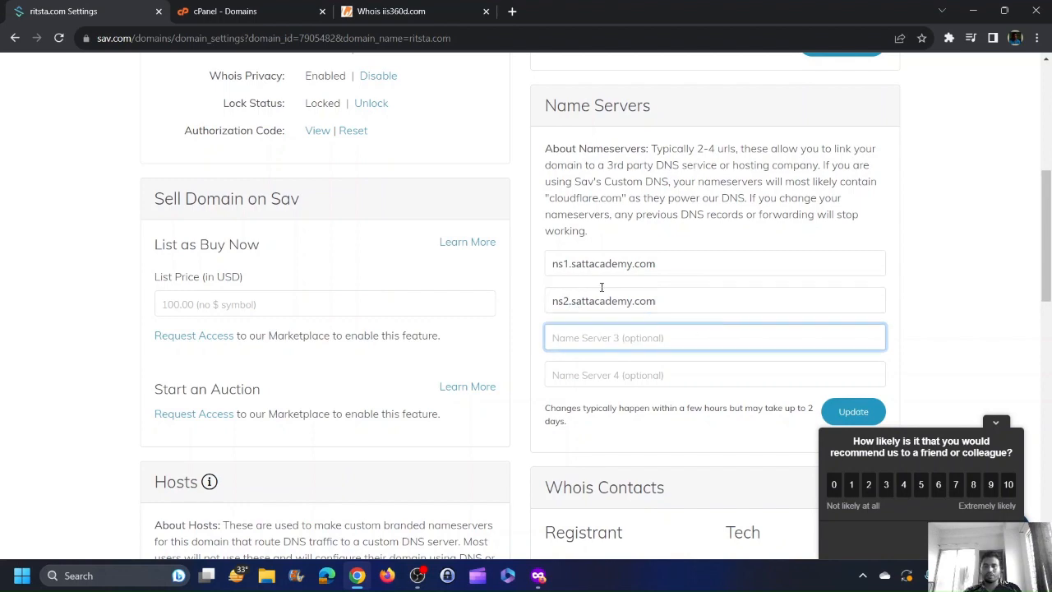
pyautogui.scroll(-1, 682, 293)
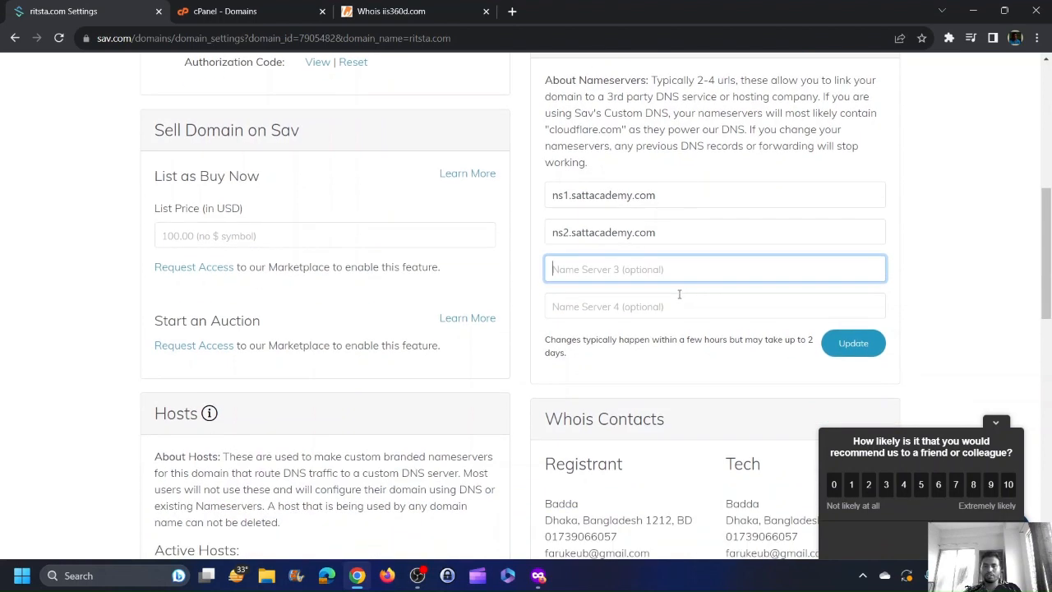
pyautogui.click(874, 350)
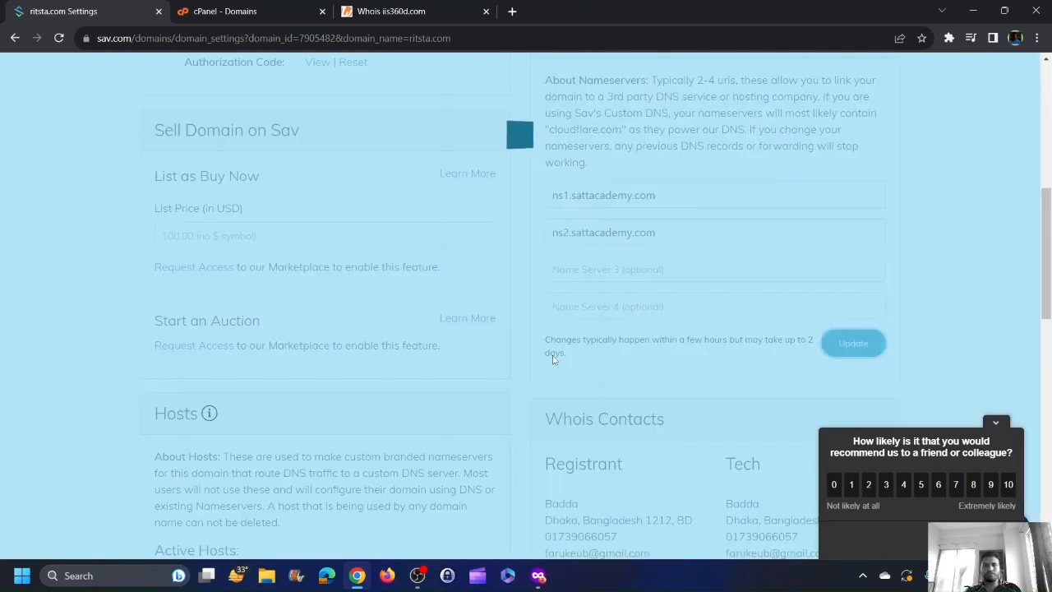